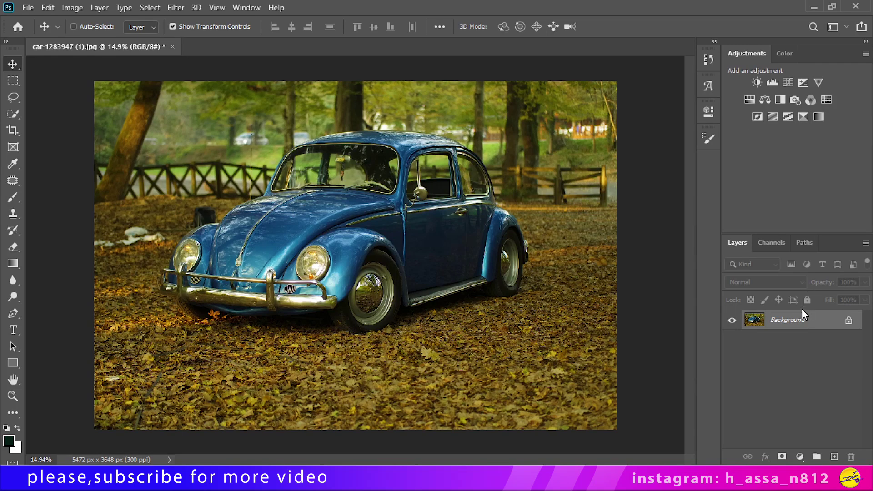
# Step: Duplicate the Beetle photo's Background layer into Layer 1 with Ctrl+J
pyautogui.hotkey('ctrl', 'j')
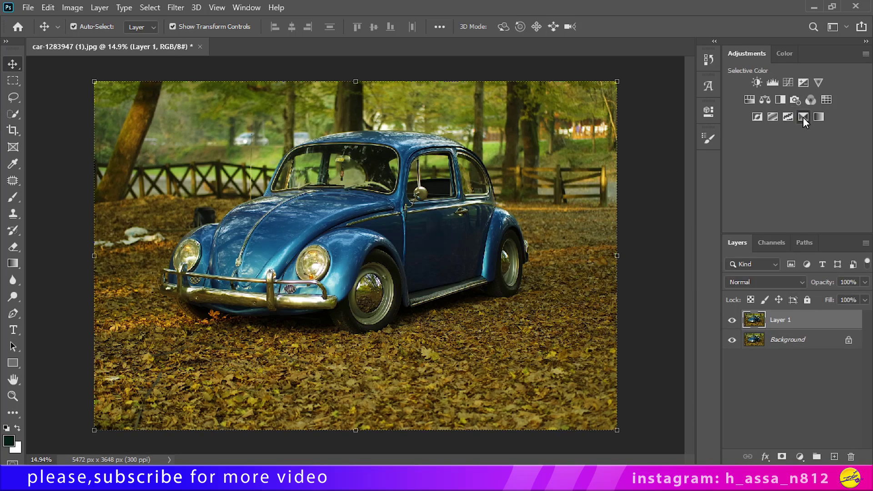
# Step: Add a Selective Color layer and set its Cyans to Cyan -100, Magenta +100, adjusting Yellow and Black
pyautogui.click(803, 116)
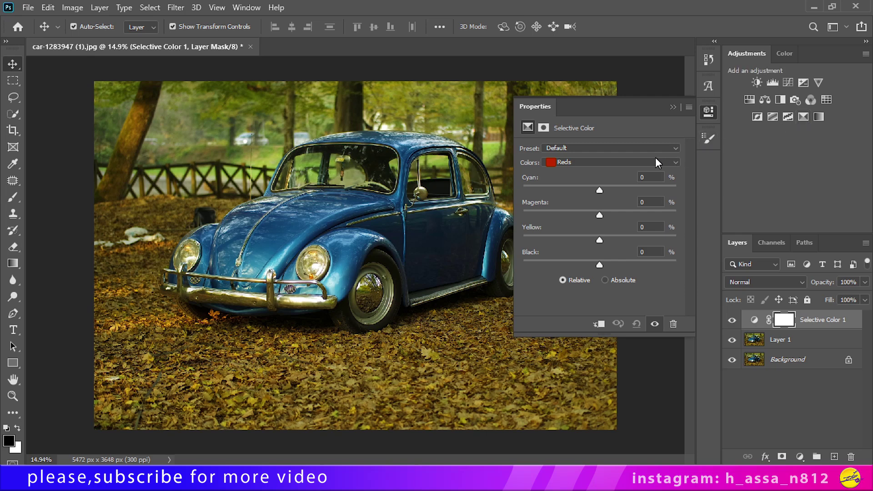
pyautogui.click(634, 164)
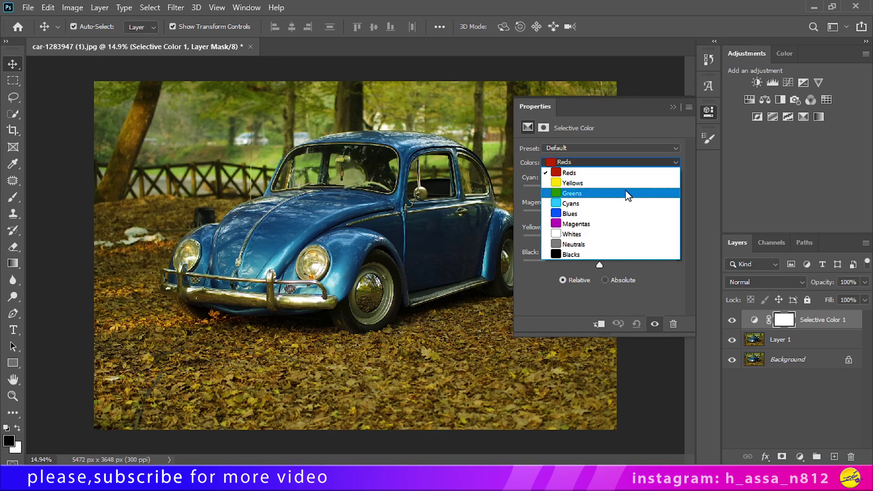
pyautogui.click(618, 204)
pyautogui.moveTo(599, 191); pyautogui.dragTo(518, 182)
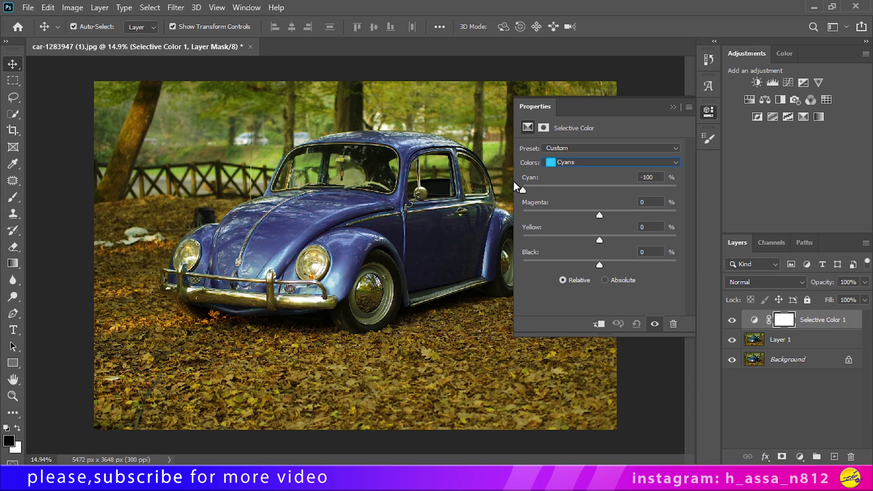
pyautogui.moveTo(597, 215); pyautogui.dragTo(711, 209)
pyautogui.moveTo(599, 240)
pyautogui.mouseDown()
pyautogui.moveTo(519, 239)
pyautogui.moveTo(623, 240)
pyautogui.mouseUp()
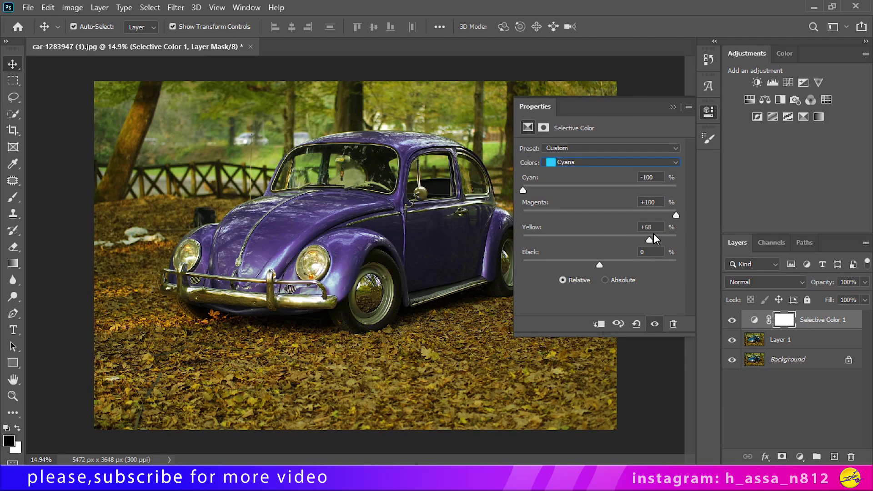
pyautogui.moveTo(598, 263)
pyautogui.mouseDown()
pyautogui.moveTo(568, 263)
pyautogui.moveTo(628, 258)
pyautogui.moveTo(575, 258)
pyautogui.mouseUp()
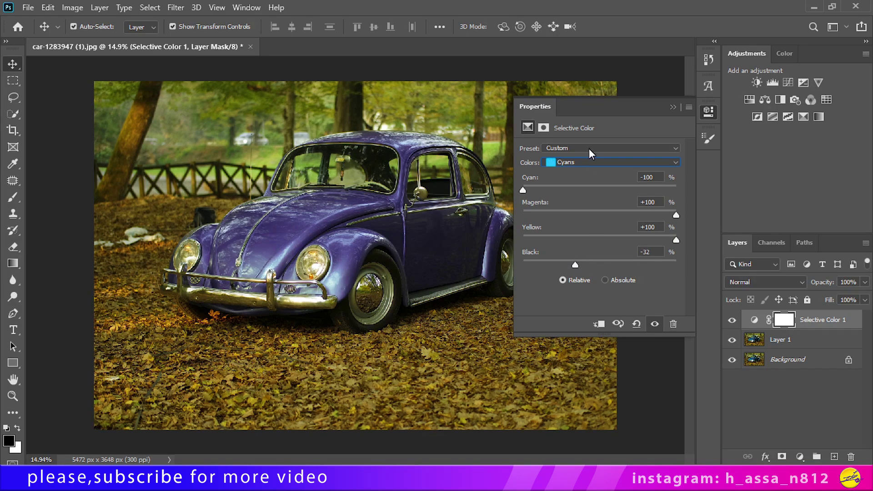
# Step: Set the Blues range to Cyan -100, Magenta +100, adjusted Yellow and Black -22
pyautogui.click(585, 164)
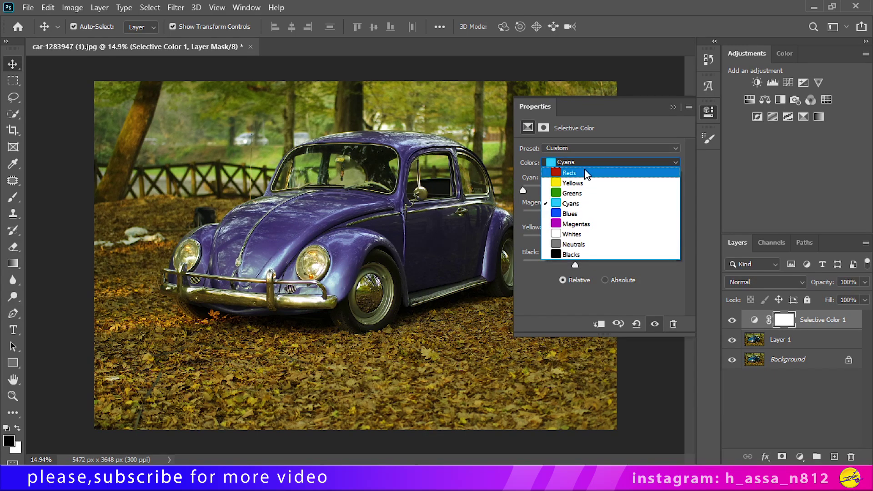
pyautogui.click(580, 214)
pyautogui.moveTo(600, 189); pyautogui.dragTo(515, 183)
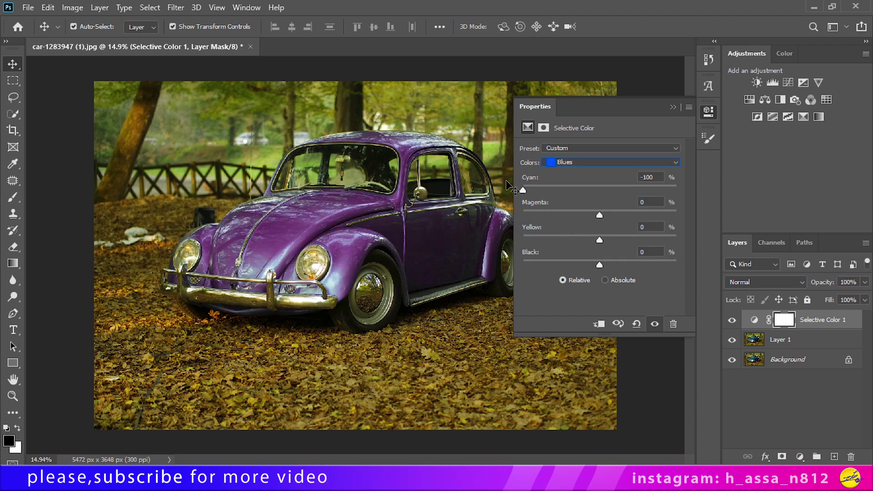
pyautogui.moveTo(598, 214)
pyautogui.mouseDown()
pyautogui.moveTo(527, 205)
pyautogui.moveTo(671, 206)
pyautogui.mouseUp()
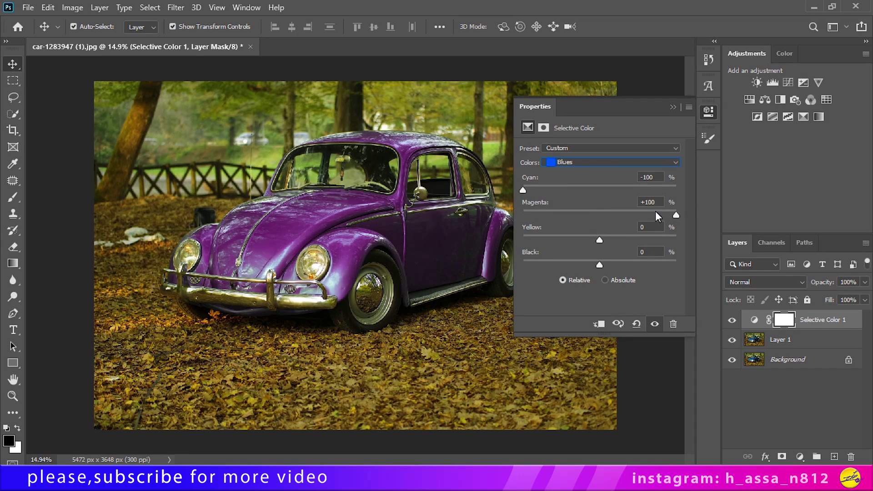
pyautogui.moveTo(599, 239); pyautogui.dragTo(543, 236)
pyautogui.moveTo(657, 226); pyautogui.dragTo(655, 227)
pyautogui.moveTo(594, 262); pyautogui.dragTo(583, 263)
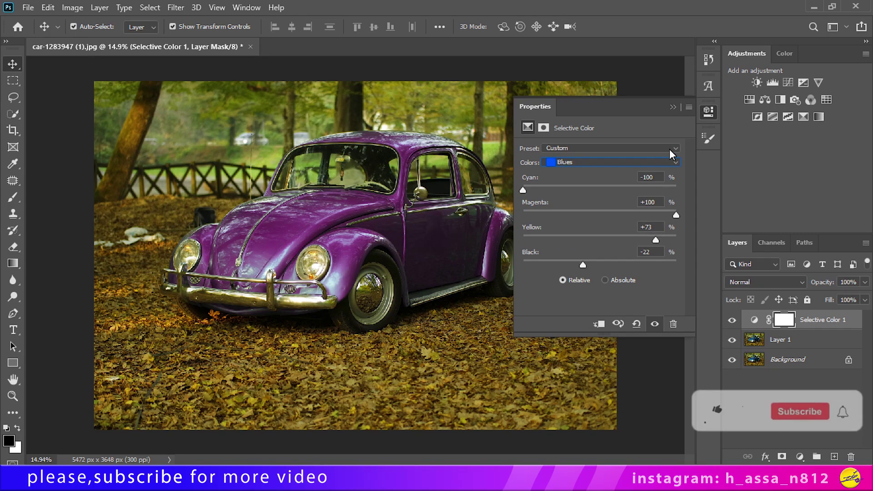
pyautogui.click(673, 108)
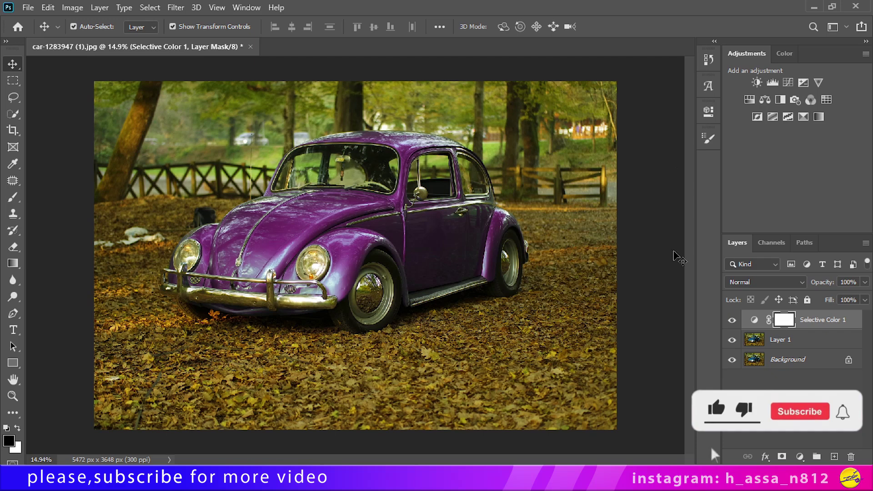
# Step: Set Selective Color to Hue blending with split underlying shadows, hide it, and duplicate Background again
pyautogui.click(728, 284)
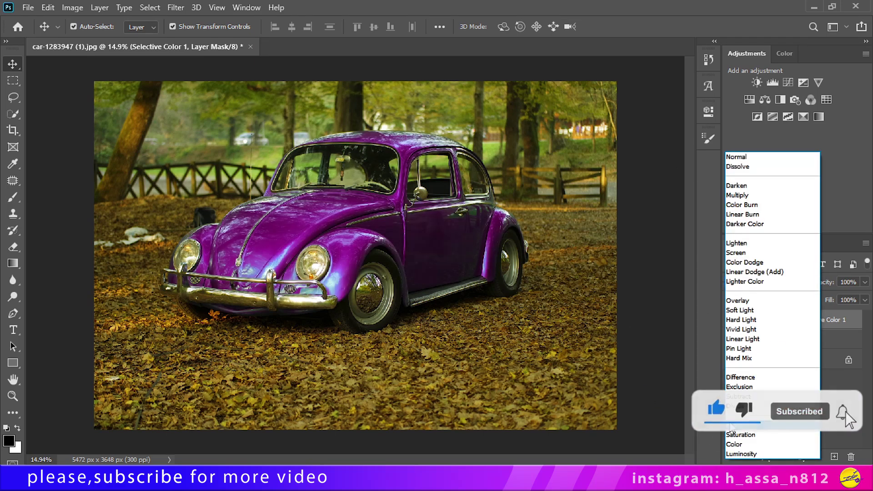
pyautogui.click(739, 424)
pyautogui.rightClick(851, 323)
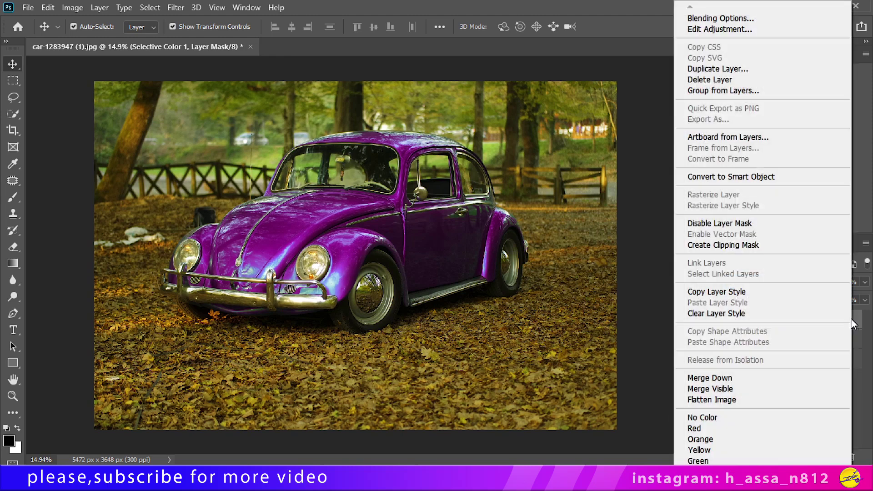
pyautogui.click(653, 45)
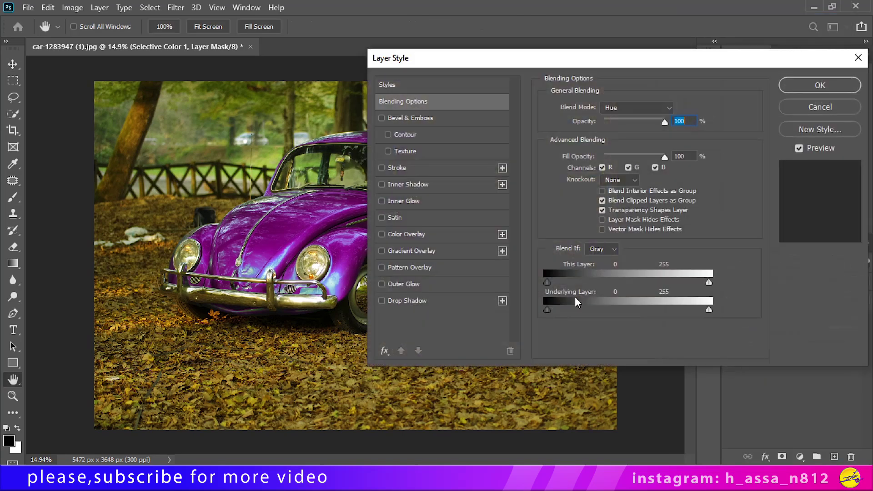
pyautogui.moveTo(550, 311)
pyautogui.mouseDown()
pyautogui.moveTo(607, 304)
pyautogui.moveTo(550, 309)
pyautogui.moveTo(564, 308)
pyautogui.mouseUp()
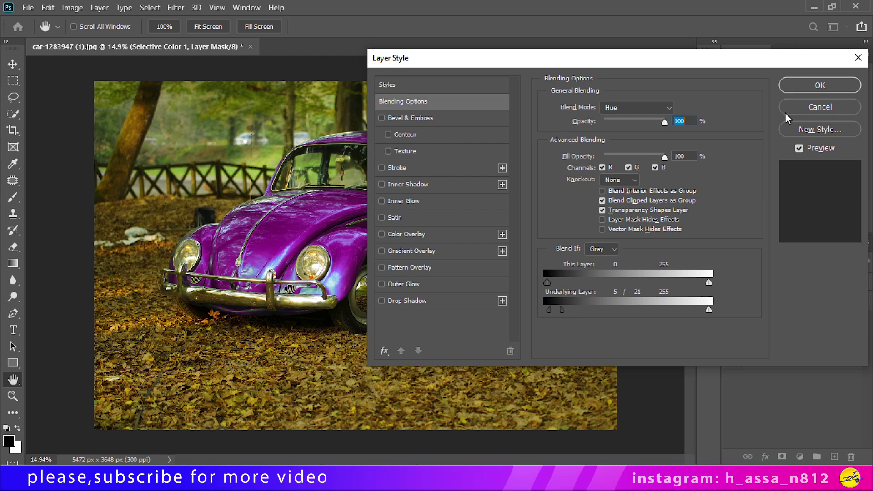
pyautogui.click(819, 85)
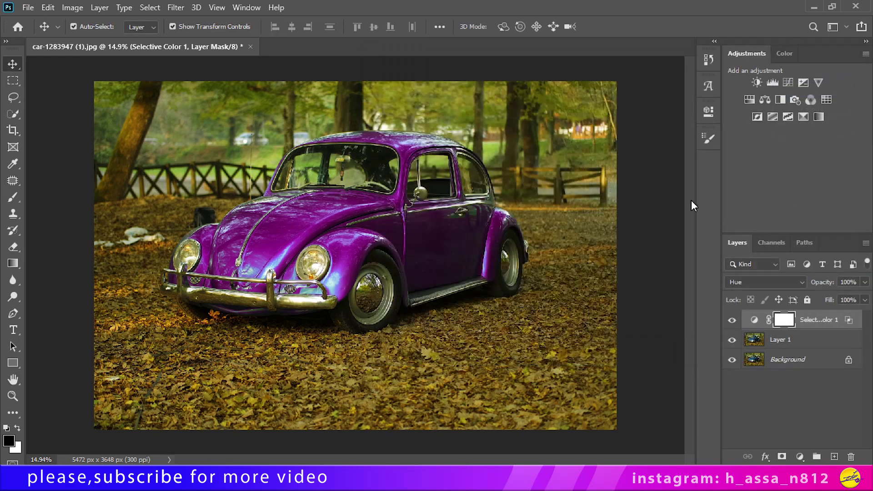
pyautogui.click(731, 322)
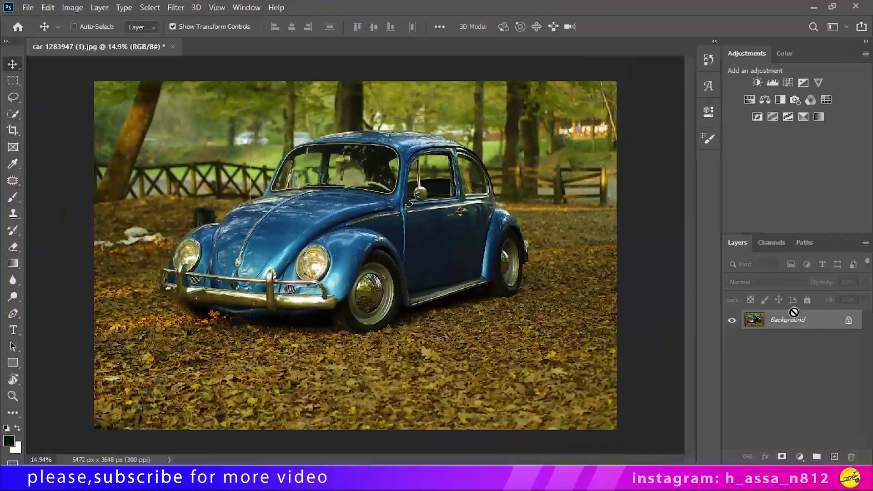
pyautogui.hotkey('ctrl', 'j')
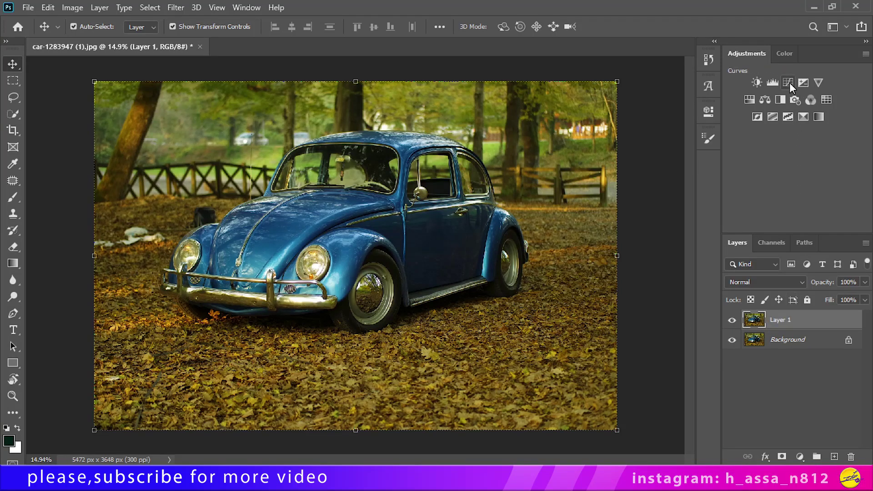
# Step: Add a Hue/Saturation layer clipped to Layer 1 with Blues Hue -143, Saturation +67, Lightness -48
pyautogui.click(749, 100)
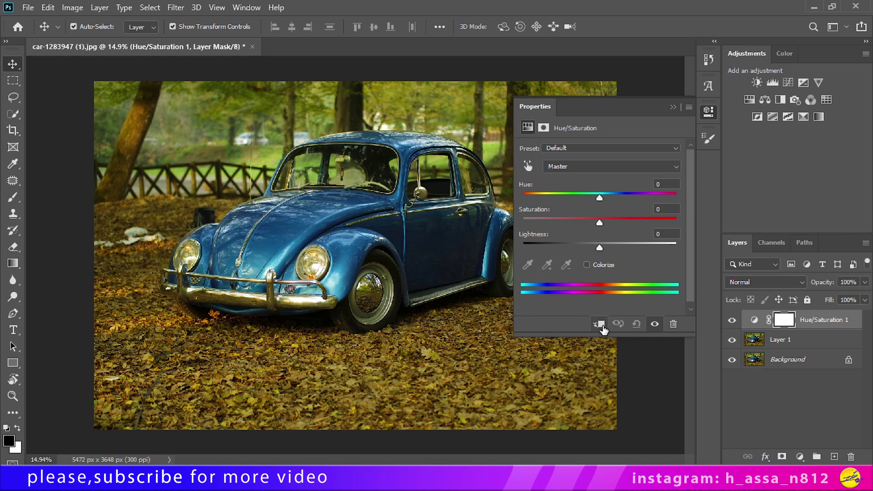
pyautogui.click(599, 324)
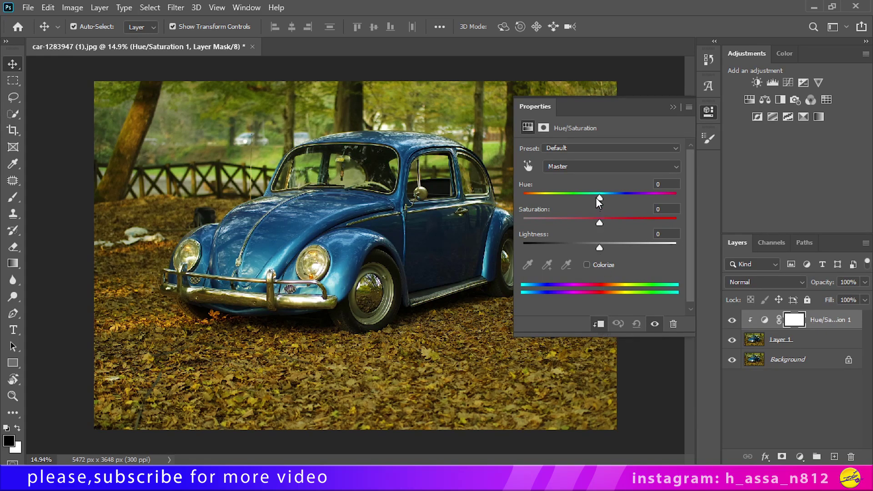
pyautogui.click(591, 165)
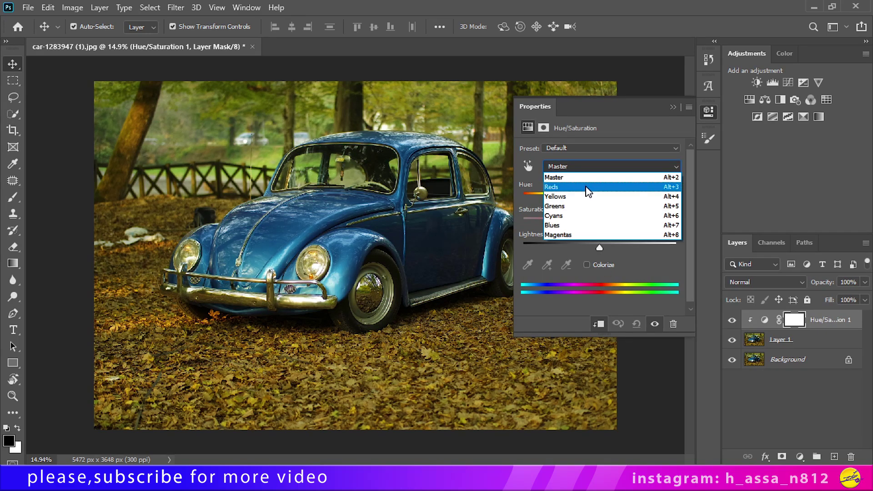
pyautogui.click(589, 225)
pyautogui.moveTo(599, 195); pyautogui.dragTo(563, 194)
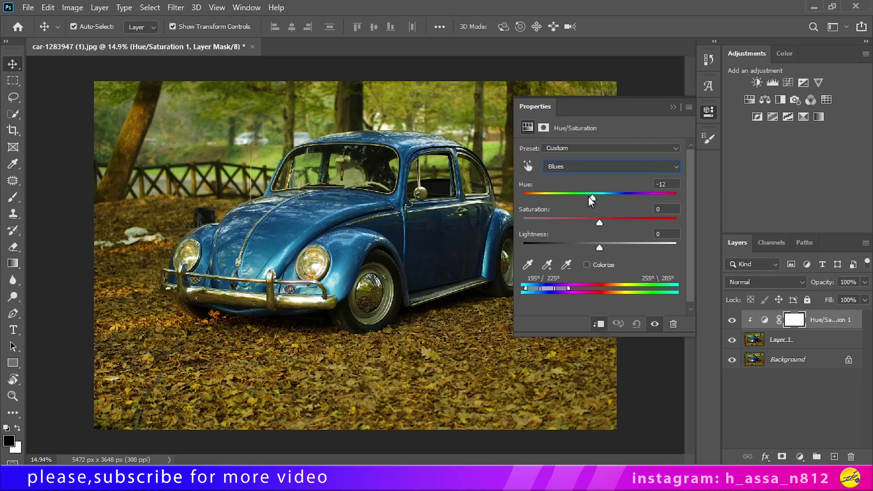
pyautogui.moveTo(599, 222); pyautogui.dragTo(655, 218)
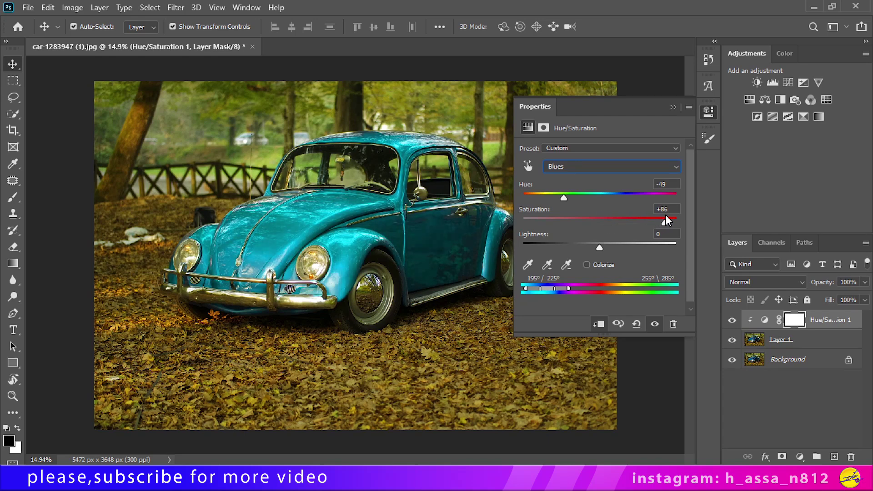
pyautogui.moveTo(563, 197); pyautogui.dragTo(535, 197)
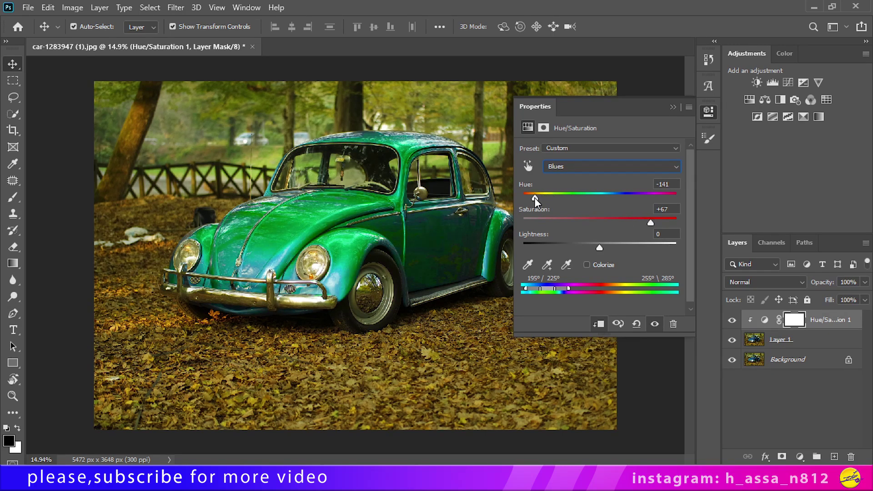
pyautogui.moveTo(596, 246); pyautogui.dragTo(563, 244)
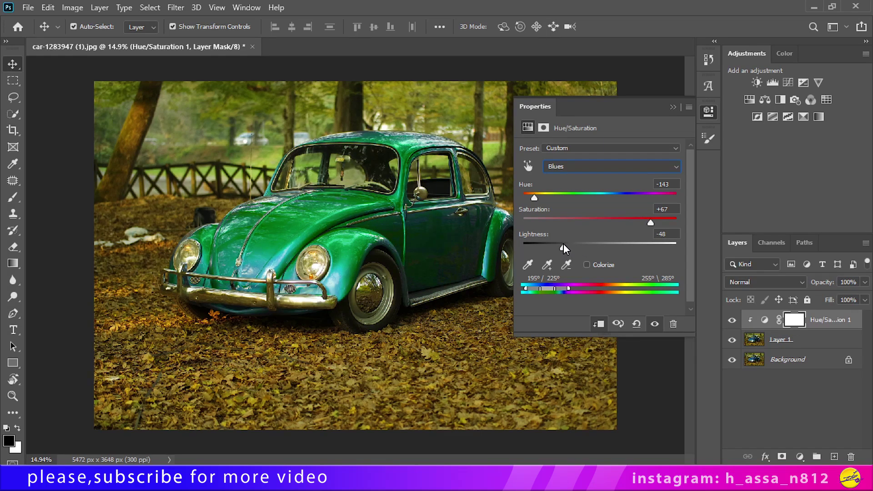
pyautogui.click(673, 107)
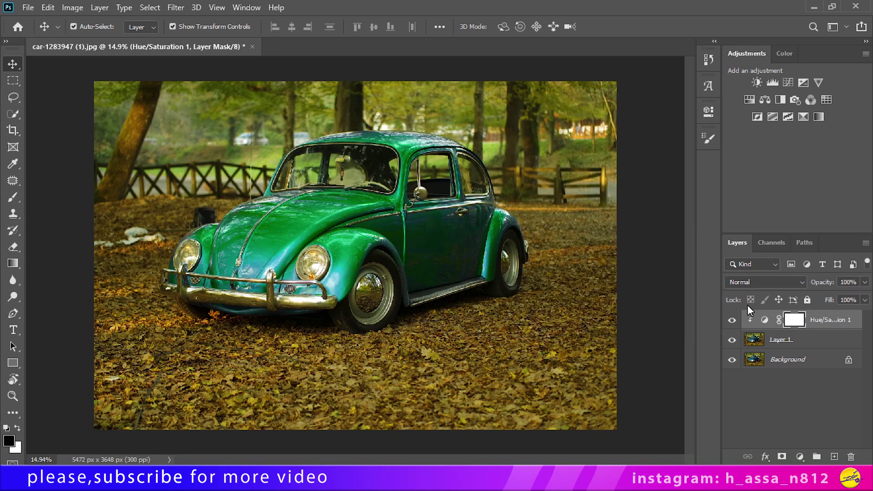
# Step: Split the Hue/Saturation layer's underlying shadows to 9/25, compare on and off, then revert with F12
pyautogui.rightClick(855, 328)
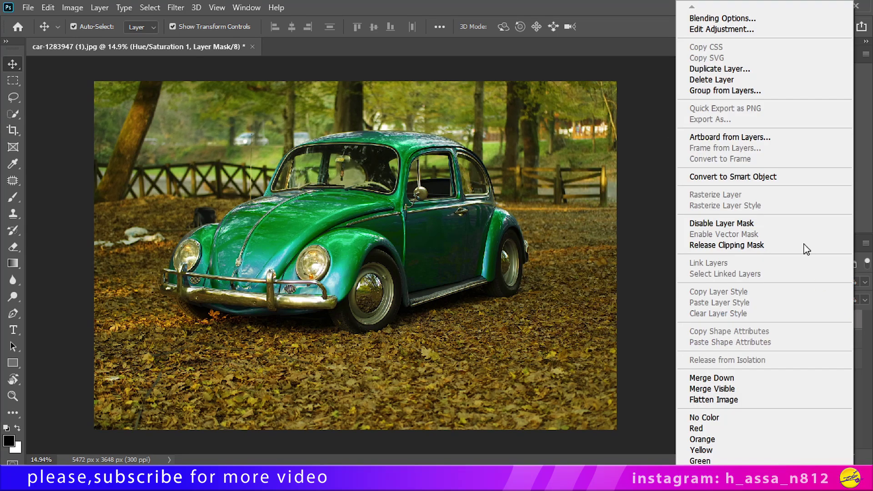
pyautogui.click(751, 19)
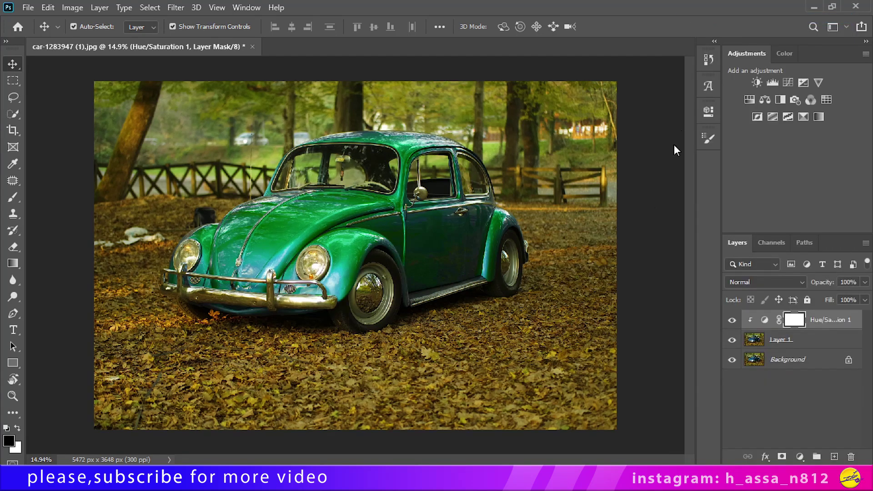
pyautogui.moveTo(547, 309)
pyautogui.mouseDown()
pyautogui.moveTo(594, 310)
pyautogui.moveTo(579, 297)
pyautogui.moveTo(561, 298)
pyautogui.mouseUp()
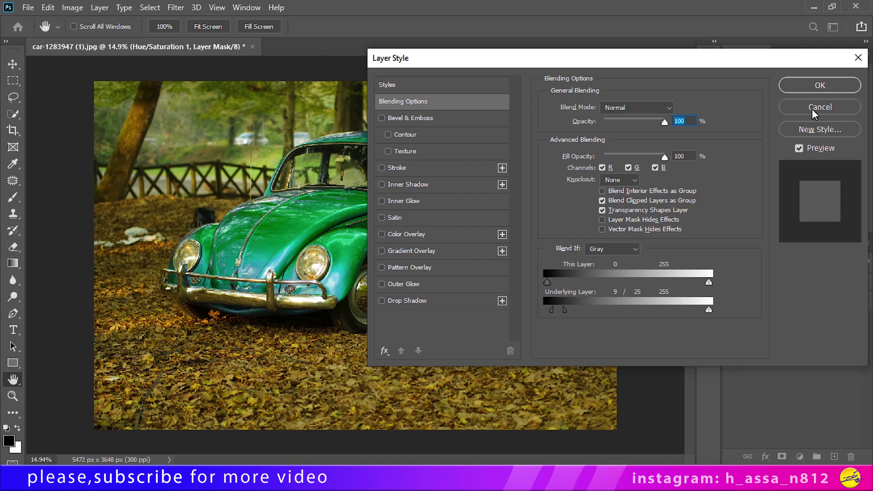
pyautogui.click(813, 85)
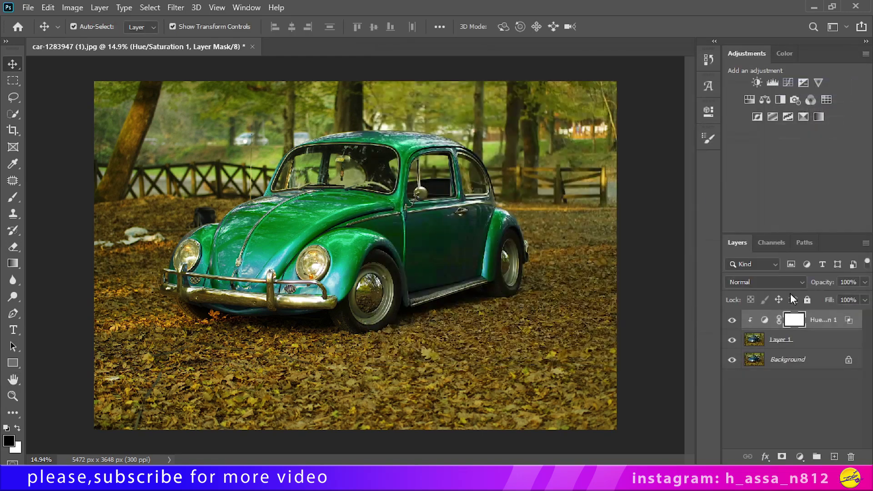
pyautogui.click(730, 322)
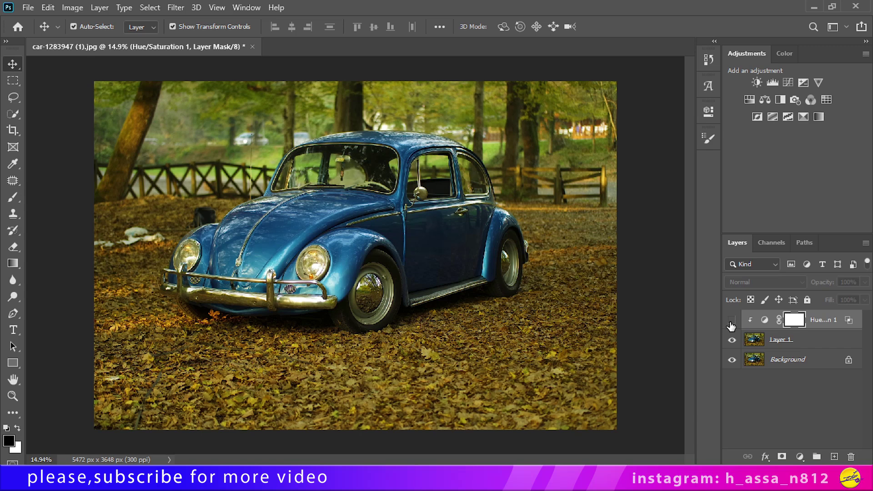
pyautogui.click(730, 322)
pyautogui.press('F12')
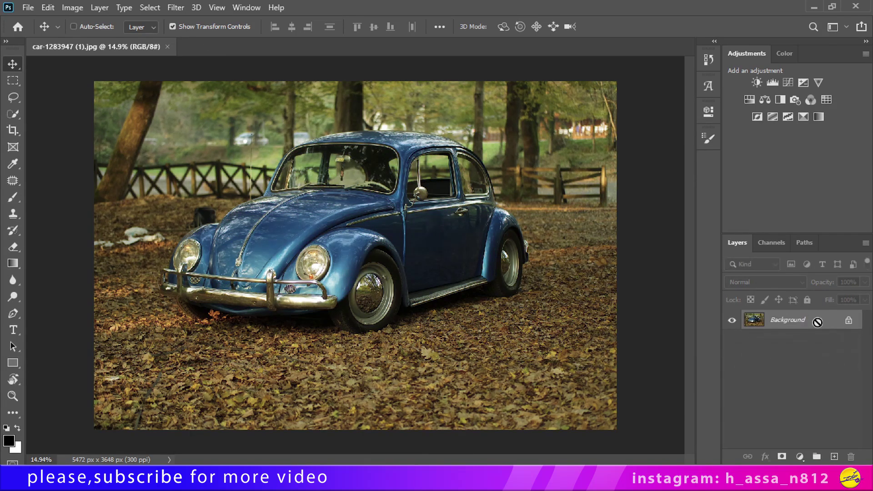
# Step: Duplicate the Background and sample the car's blue paint in Replace Color
pyautogui.hotkey('ctrl', 'j')
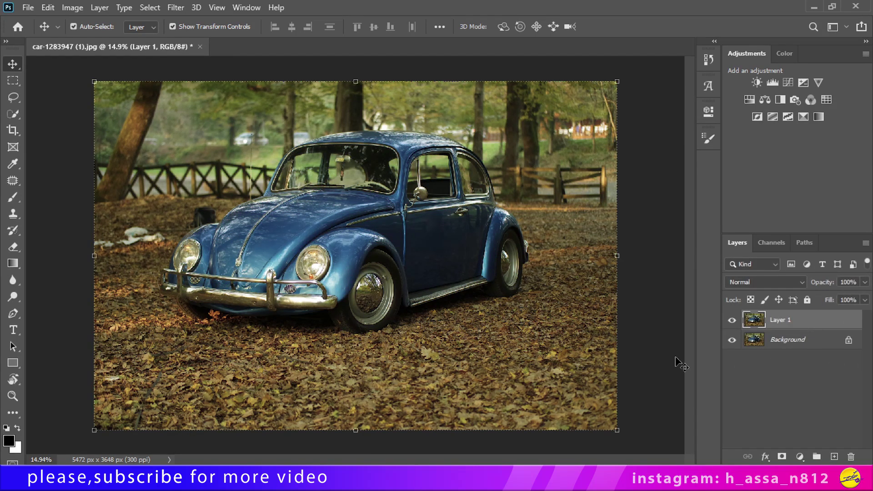
pyautogui.click(66, 7)
pyautogui.moveTo(92, 40)
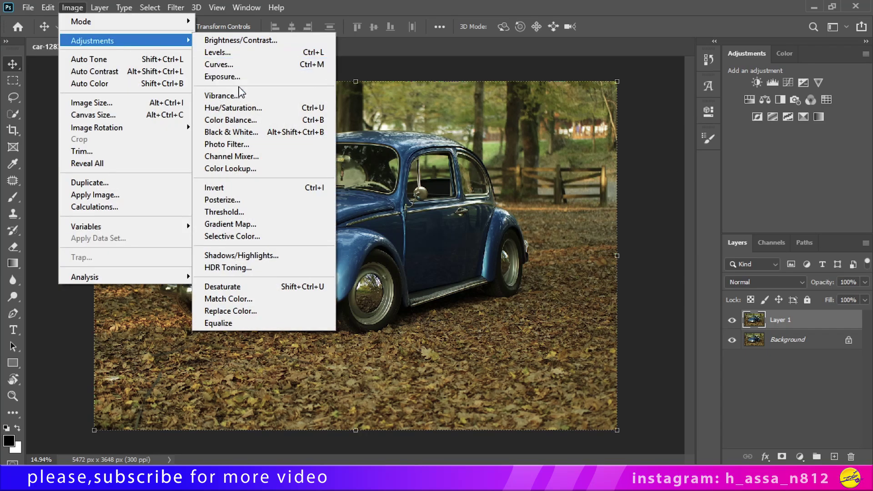
pyautogui.click(231, 311)
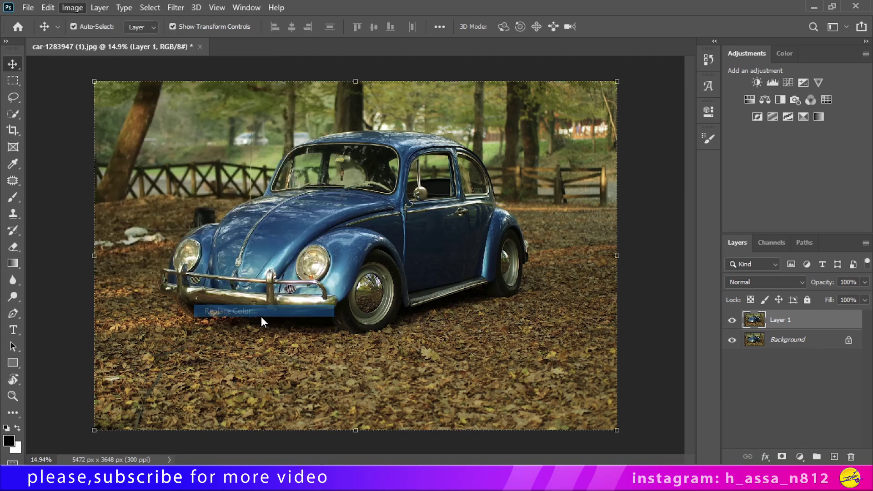
pyautogui.click(452, 234)
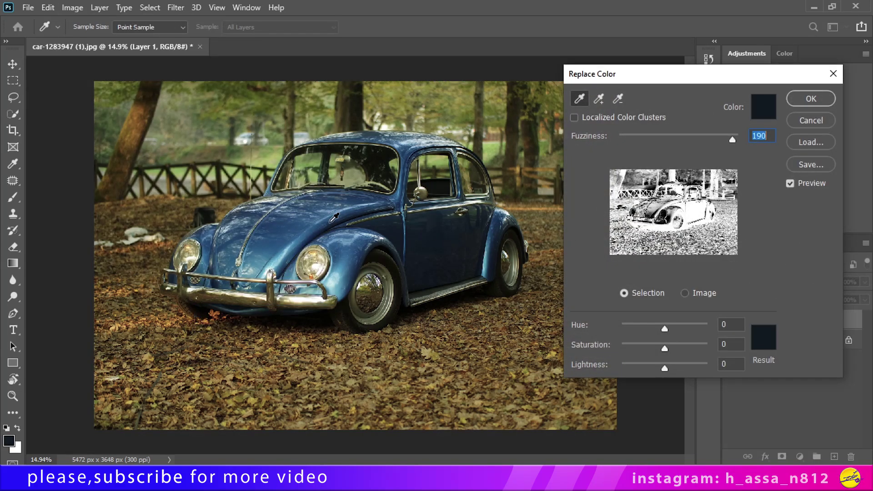
pyautogui.click(340, 218)
pyautogui.click(345, 225)
pyautogui.click(398, 219)
# Step: Apply Replace Color with Fuzziness 191, Hue -55, Saturation +53, Lightness -38
pyautogui.moveTo(664, 330); pyautogui.dragTo(646, 330)
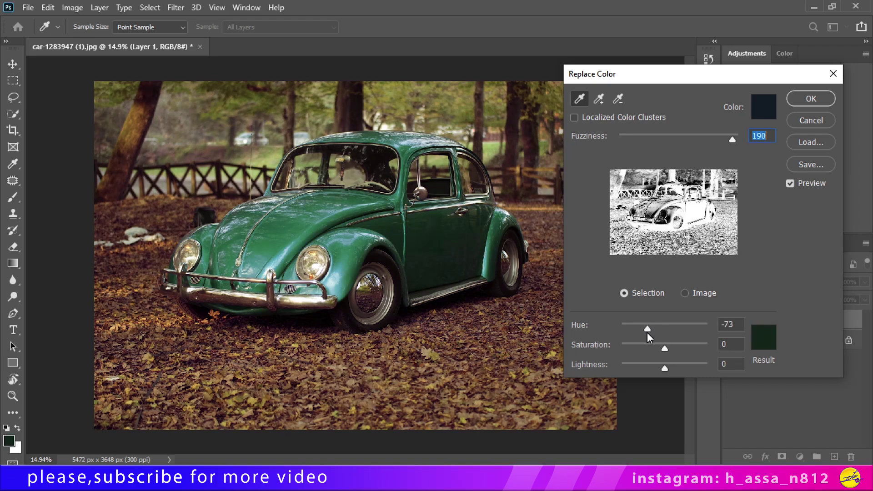
pyautogui.moveTo(647, 332); pyautogui.dragTo(653, 332)
pyautogui.moveTo(729, 143); pyautogui.dragTo(706, 144)
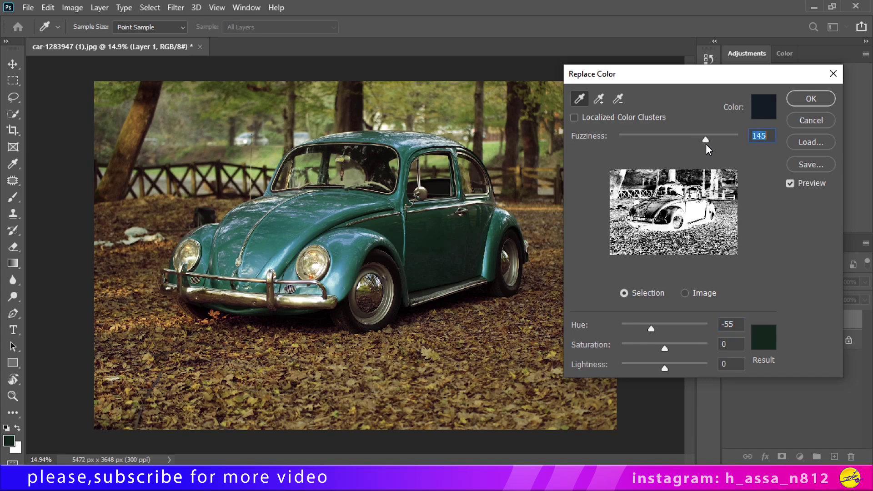
pyautogui.moveTo(664, 349)
pyautogui.mouseDown()
pyautogui.moveTo(696, 348)
pyautogui.moveTo(671, 346)
pyautogui.moveTo(688, 342)
pyautogui.moveTo(648, 366)
pyautogui.mouseUp()
pyautogui.moveTo(705, 138); pyautogui.dragTo(733, 132)
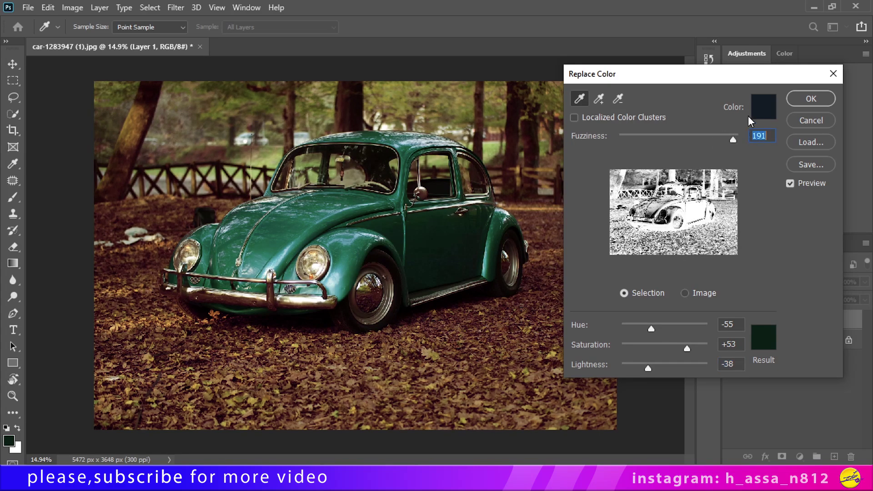
pyautogui.click(809, 99)
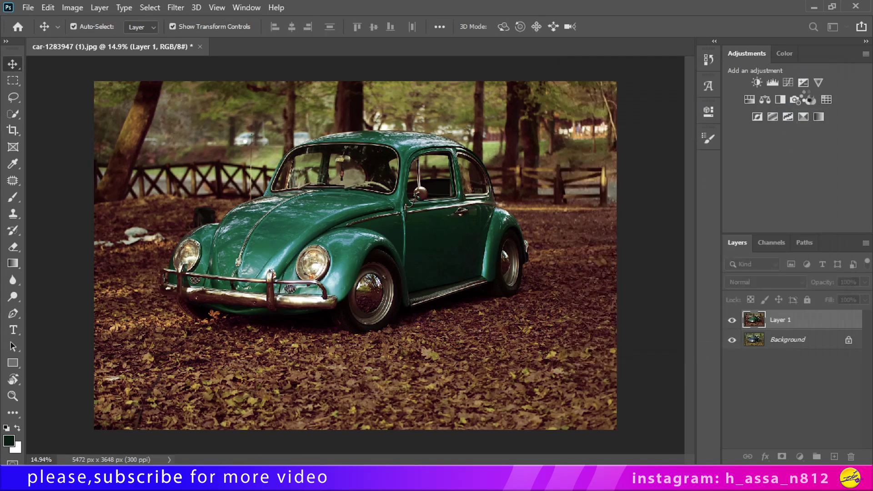
pyautogui.click(732, 320)
pyautogui.click(731, 320)
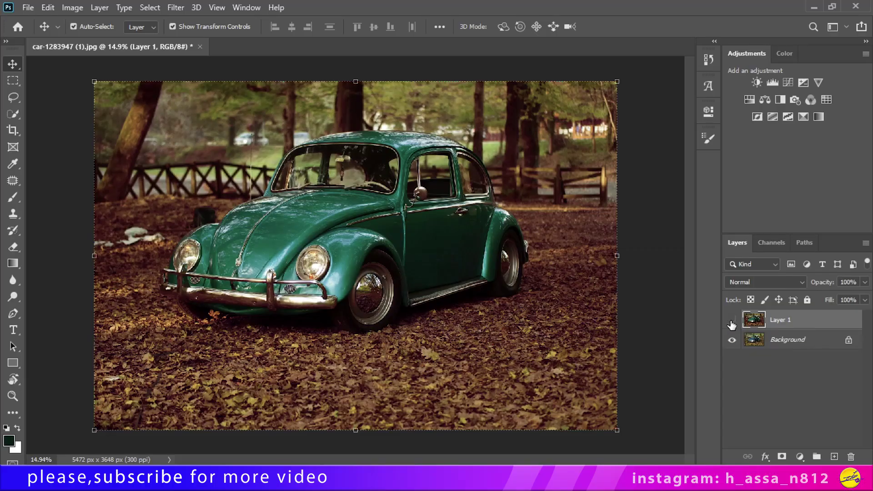
pyautogui.click(732, 320)
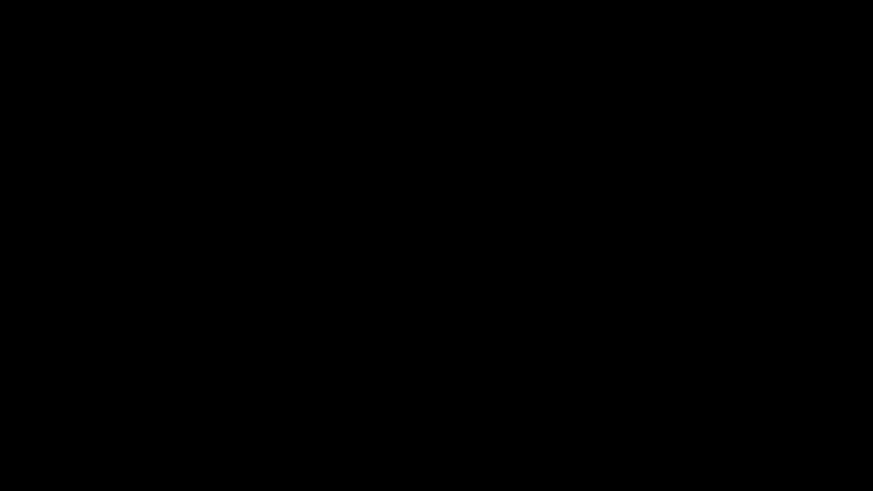